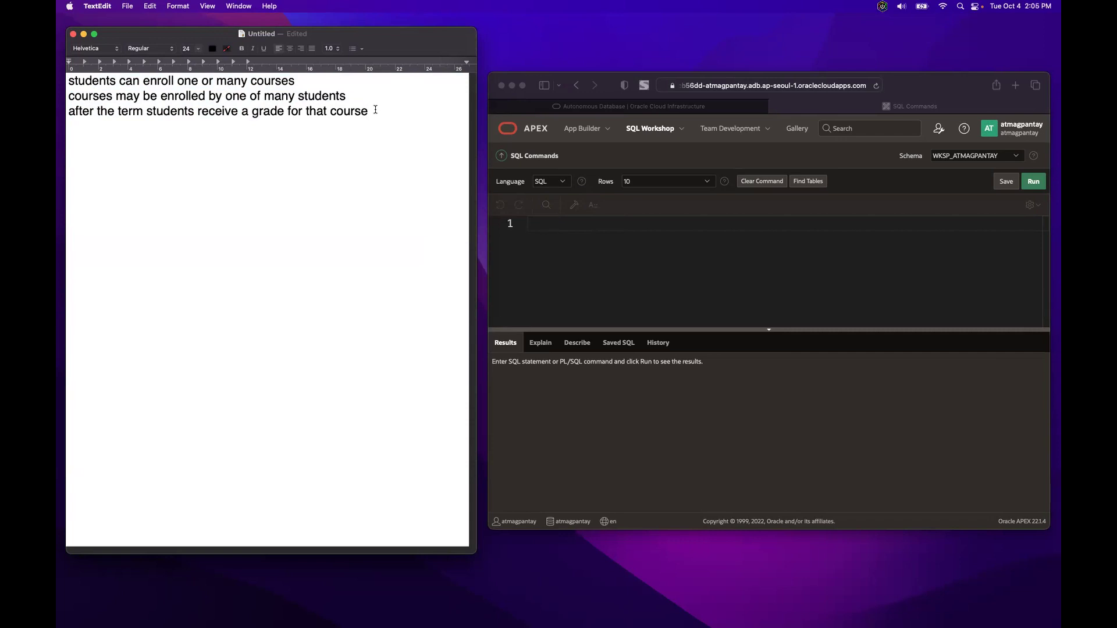
- Correct "one of many students" to "one or many students" in the second sentence
{"action": "left_click", "coordinate": [557, 255]}
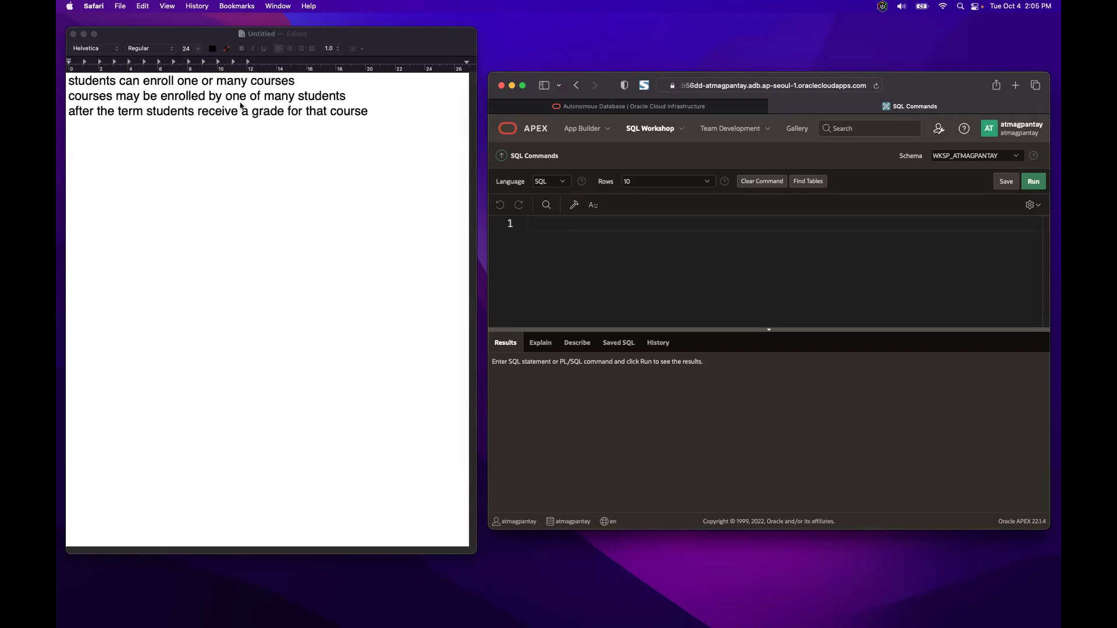
{"action": "left_click", "coordinate": [262, 102]}
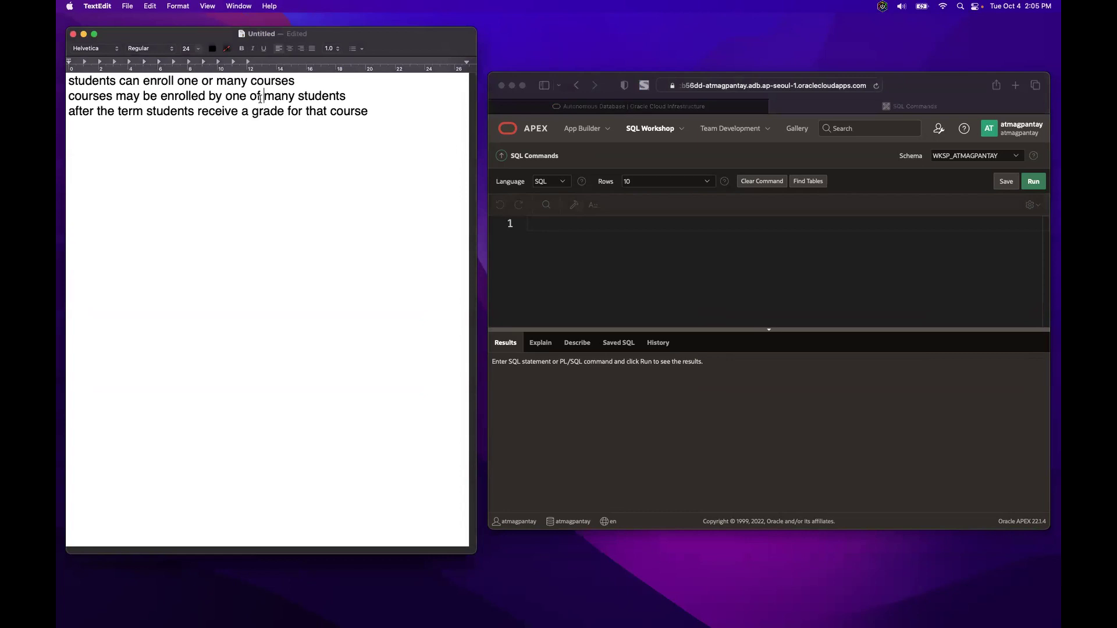
{"action": "key", "text": "BackSpace"}
{"action": "type", "text": "r"}
- Underline students, enroll, courses, enrolled and grade, draw an arrow from grade to course, and return to the end of the text
{"action": "left_click_drag", "start_coordinate": [70, 88], "coordinate": [111, 88]}
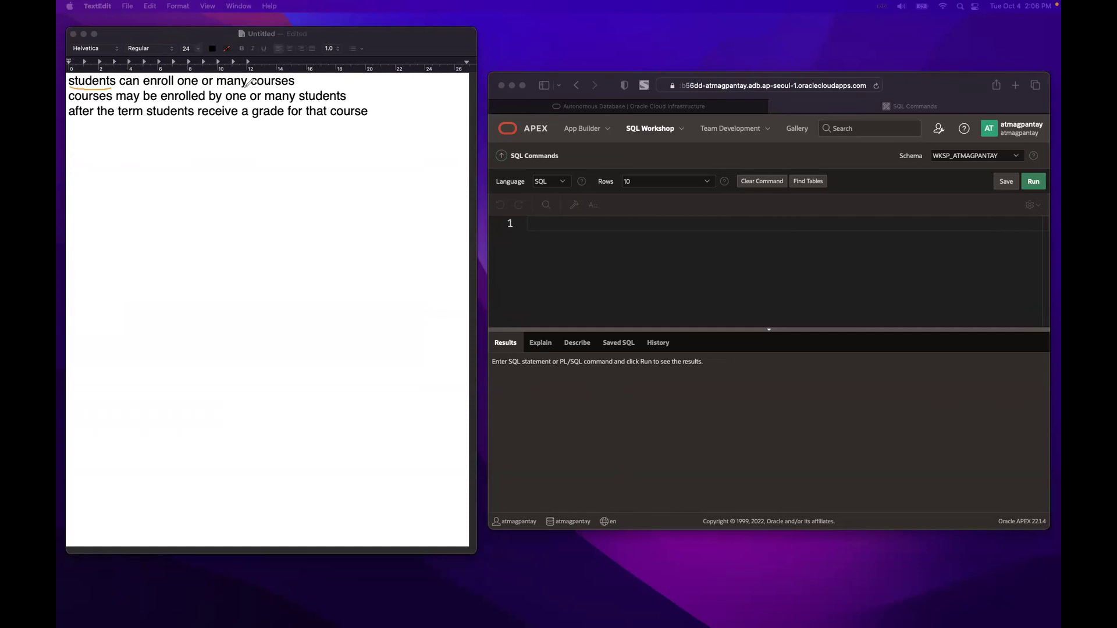
{"action": "left_click_drag", "start_coordinate": [251, 88], "coordinate": [294, 87]}
{"action": "mouse_move", "coordinate": [144, 87]}
{"action": "left_mouse_down"}
{"action": "mouse_move", "coordinate": [174, 87]}
{"action": "mouse_move", "coordinate": [183, 100]}
{"action": "left_mouse_up"}
{"action": "left_click_drag", "start_coordinate": [160, 87], "coordinate": [173, 87]}
{"action": "mouse_move", "coordinate": [282, 120]}
{"action": "left_mouse_down"}
{"action": "mouse_move", "coordinate": [256, 120]}
{"action": "mouse_move", "coordinate": [349, 119]}
{"action": "left_mouse_up"}
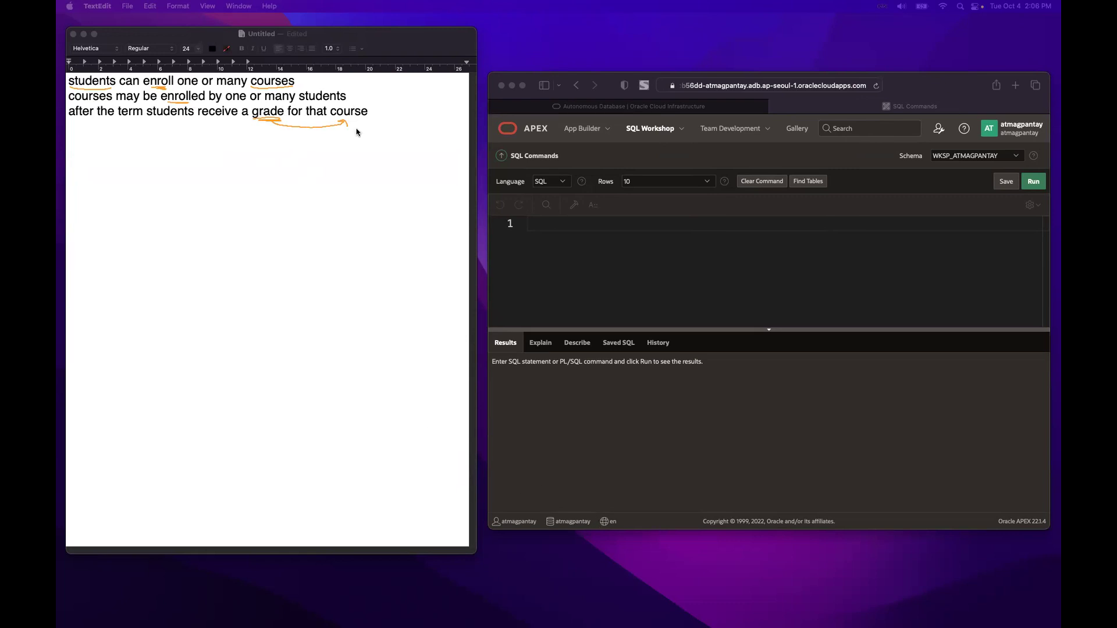
{"action": "left_click", "coordinate": [373, 116]}
{"action": "left_click", "coordinate": [374, 116]}
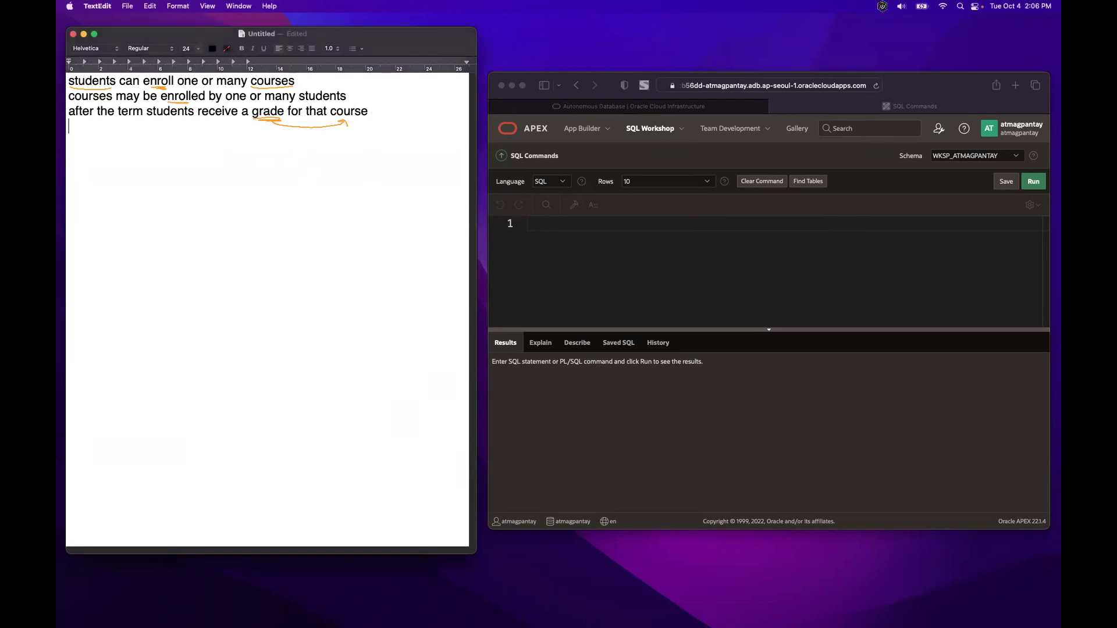
{"action": "type", "text": "Entity"}
{"action": "key", "text": "BackSpace"}
{"action": "key", "text": "BackSpace"}
{"action": "key", "text": "BackSpace"}
{"action": "key", "text": "BackSpace"}
{"action": "key", "text": "BackSpace"}
{"action": "key", "text": "BackSpace"}
{"action": "type", "text": "Student"}
{"action": "key", "text": "BackSpace"}
{"action": "key", "text": "BackSpace"}
{"action": "key", "text": "BackSpace"}
{"action": "key", "text": "BackSpace"}
{"action": "key", "text": "BackSpace"}
{"action": "key", "text": "BackSpace"}
{"action": "type", "text": "TUDENT"}
{"action": "key", "text": "BackSpace"}
{"action": "key", "text": "BackSpace"}
{"action": "key", "text": "BackSpace"}
{"action": "key", "text": "BackSpace"}
{"action": "key", "text": "BackSpace"}
{"action": "key", "text": "BackSpace"}
{"action": "key", "text": "BackSpace"}
- List student, course, enroll and grade on separate lines below the sentences, and mark student and course with "-> entity"
{"action": "type", "text": "student course enroll grade"}
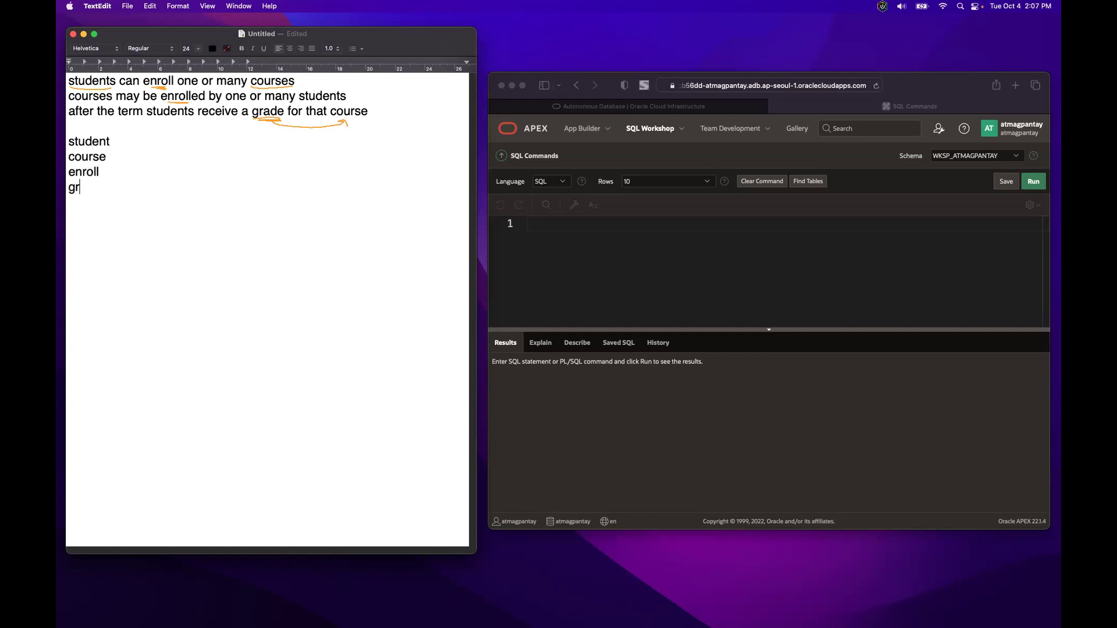
{"action": "key", "text": "Up"}
{"action": "key", "text": "Up"}
{"action": "key", "text": "Up"}
{"action": "key", "text": "Right"}
{"action": "key", "text": "Right"}
{"action": "type", "text": "-"}
{"action": "type", "text": "<"}
{"action": "type", "text": ">"}
{"action": "key", "text": "BackSpace"}
{"action": "key", "text": "BackSpace"}
{"action": "type", "text": "> entity course -> entity enroll "}
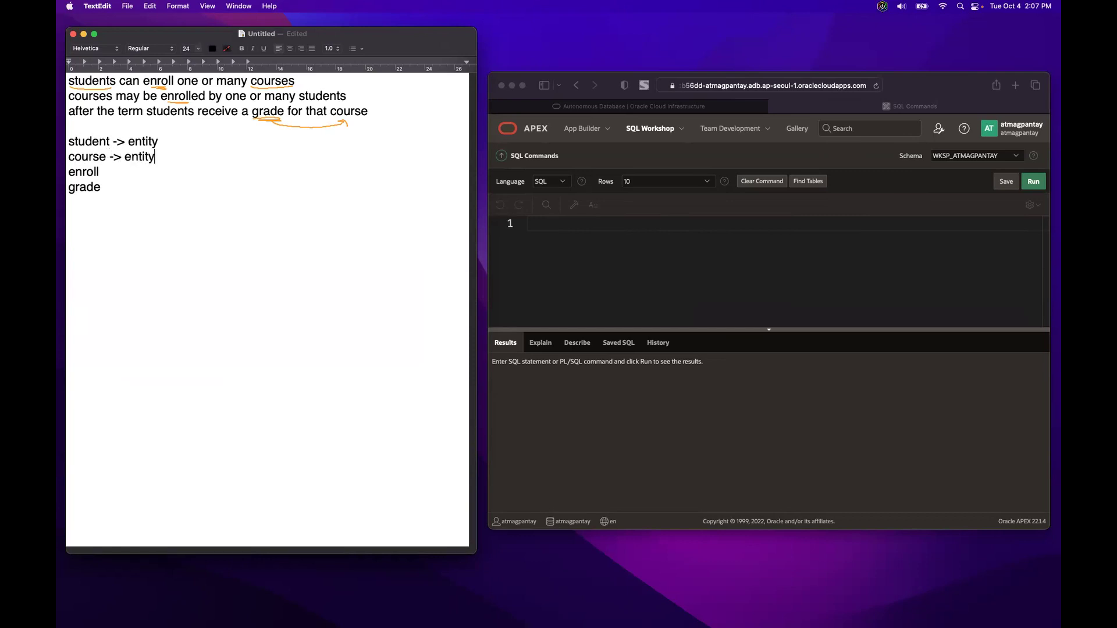
- Mark enroll with "-> entity?" and grade with "-> attribute" in the term list
{"action": "type", "text": "->"}
{"action": "type", "text": " en"}
{"action": "type", "text": "tity? "}
{"action": "type", "text": "grade -> attribiute"}
{"action": "key", "text": "BackSpace"}
{"action": "key", "text": "BackSpace"}
{"action": "key", "text": "BackSpace"}
{"action": "key", "text": "BackSpace"}
{"action": "type", "text": "ute"}
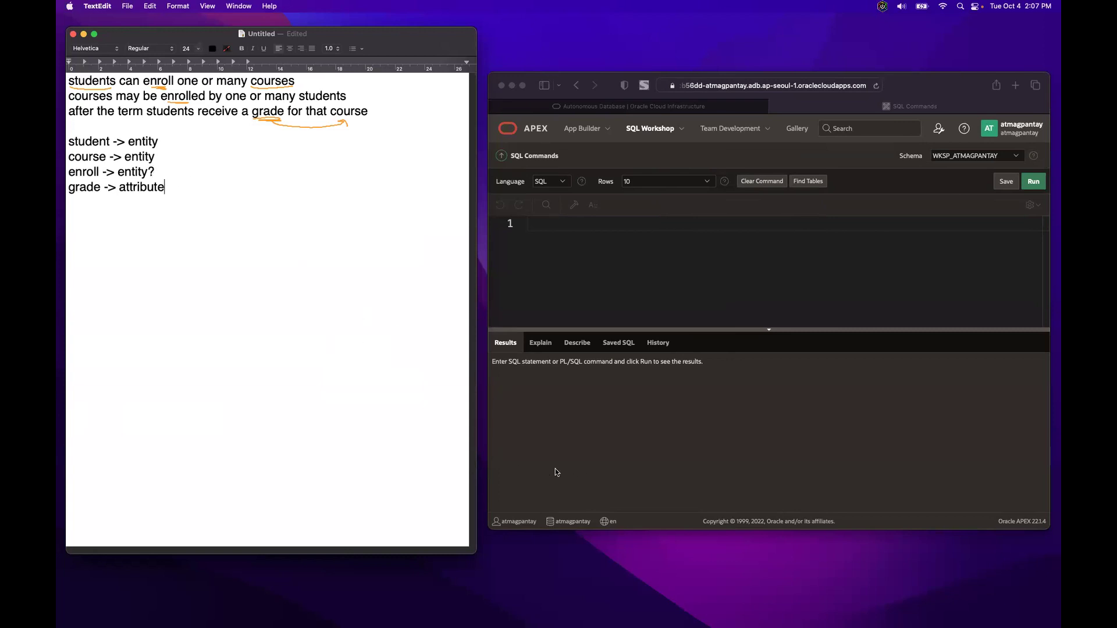
- Draw a filled entity box below the term list and label it STUDENT
{"action": "left_click", "coordinate": [560, 485]}
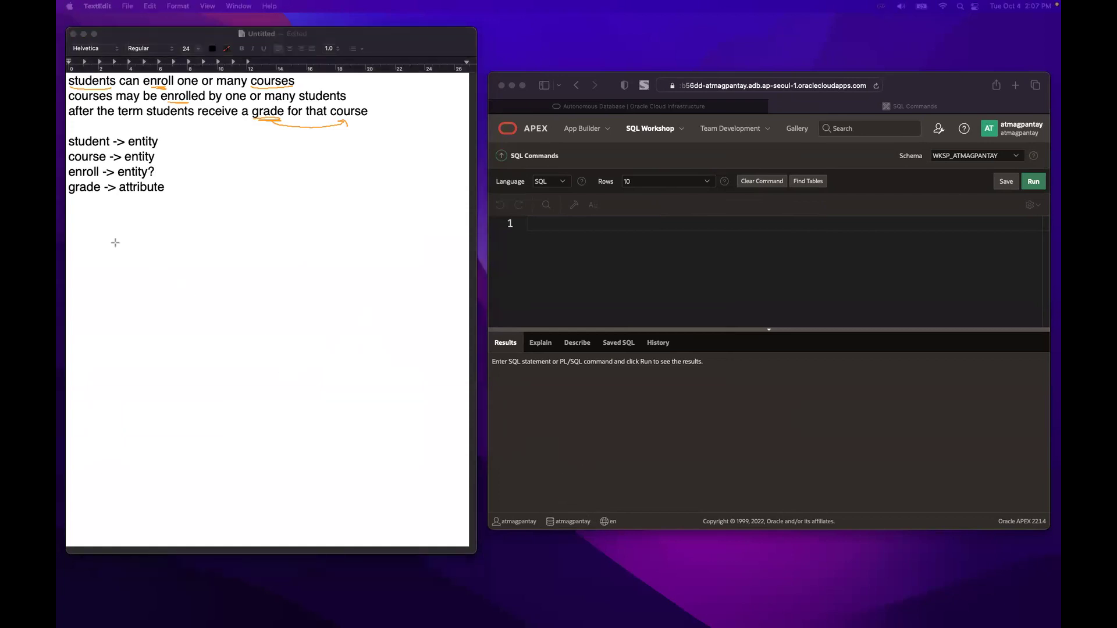
{"action": "left_click_drag", "start_coordinate": [115, 235], "coordinate": [173, 279]}
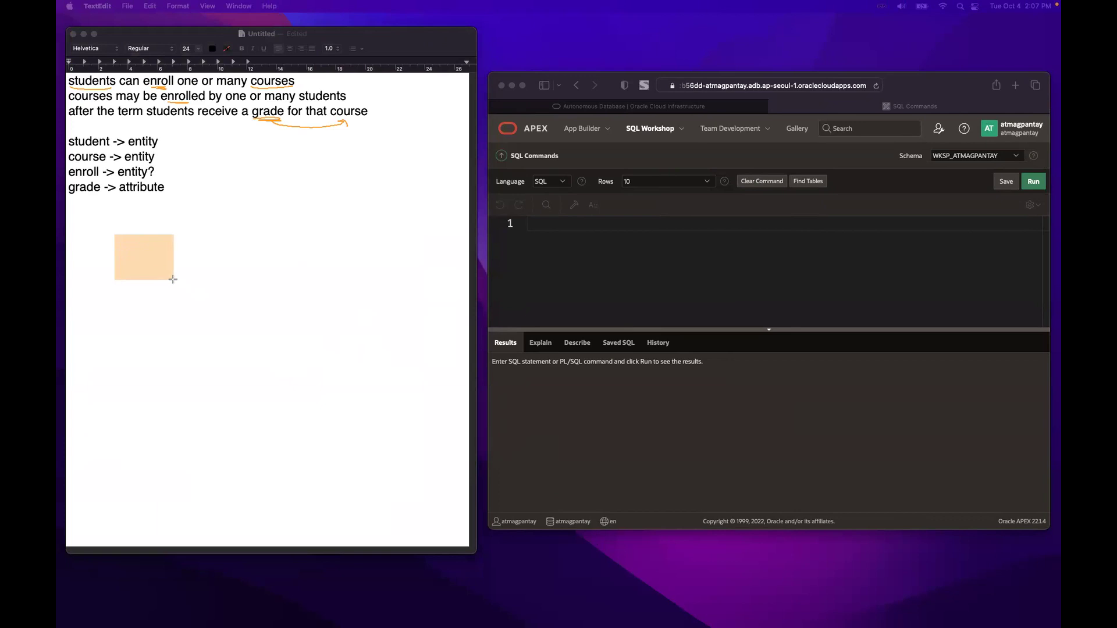
{"action": "double_click", "coordinate": [171, 254]}
{"action": "type", "text": "STIUFD"}
{"action": "key", "text": "BackSpace"}
{"action": "key", "text": "BackSpace"}
{"action": "key", "text": "BackSpace"}
{"action": "key", "text": "BackSpace"}
{"action": "type", "text": "UDENT"}
- Draw a second entity box level with the STUDENT box and label it COURSES inside the box
{"action": "left_click", "coordinate": [302, 281]}
{"action": "left_click_drag", "start_coordinate": [267, 237], "coordinate": [326, 284]}
{"action": "left_click", "coordinate": [311, 258]}
{"action": "type", "text": "COURSES"}
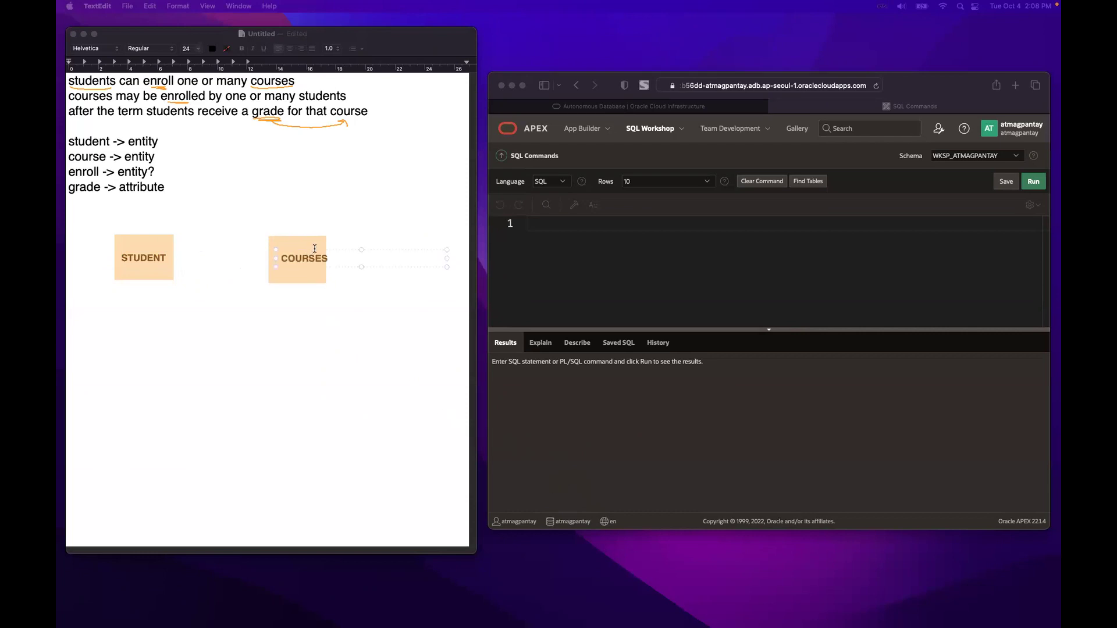
{"action": "left_click_drag", "start_coordinate": [315, 249], "coordinate": [306, 248]}
- Connect STUDENT to COURSES with a line labelled "enroll" that ends in a crow's foot at COURSES
{"action": "left_click_drag", "start_coordinate": [193, 258], "coordinate": [270, 258]}
{"action": "key", "text": "super+z"}
{"action": "left_click_drag", "start_coordinate": [174, 258], "coordinate": [268, 261]}
{"action": "left_click", "coordinate": [206, 267]}
{"action": "type", "text": "enroll"}
{"action": "left_click", "coordinate": [222, 291]}
{"action": "left_click_drag", "start_coordinate": [259, 261], "coordinate": [268, 269]}
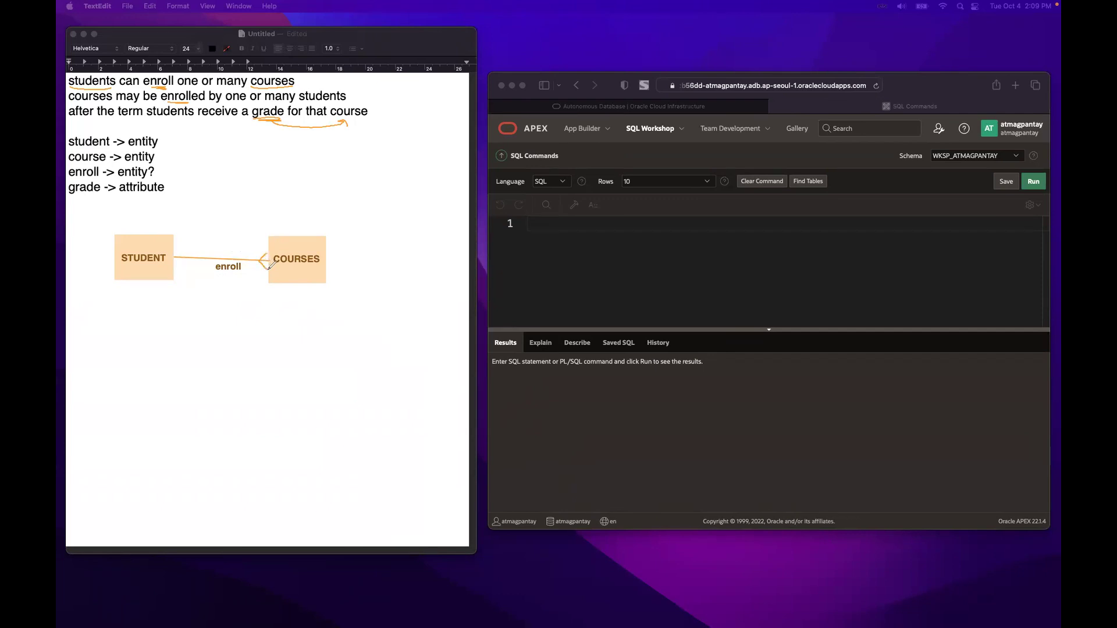
{"action": "left_click_drag", "start_coordinate": [167, 226], "coordinate": [321, 234]}
{"action": "key", "text": "super+z"}
{"action": "mouse_move", "coordinate": [309, 222]}
{"action": "left_mouse_down"}
{"action": "mouse_move", "coordinate": [187, 210]}
{"action": "mouse_move", "coordinate": [185, 220]}
{"action": "left_mouse_up"}
{"action": "key", "text": "super+z"}
- Add a crow's foot at the STUDENT end and an optional circle at both ends of the enroll line
{"action": "mouse_move", "coordinate": [175, 250]}
{"action": "left_mouse_down"}
{"action": "mouse_move", "coordinate": [184, 256]}
{"action": "mouse_move", "coordinate": [175, 266]}
{"action": "left_mouse_up"}
{"action": "left_click_drag", "start_coordinate": [257, 256], "coordinate": [259, 262]}
{"action": "left_click_drag", "start_coordinate": [188, 254], "coordinate": [187, 256]}
- Draw a short line up from the enroll relationship and label it "grade"
{"action": "left_click_drag", "start_coordinate": [226, 254], "coordinate": [226, 237]}
{"action": "left_click", "coordinate": [228, 236]}
{"action": "type", "text": "grade"}
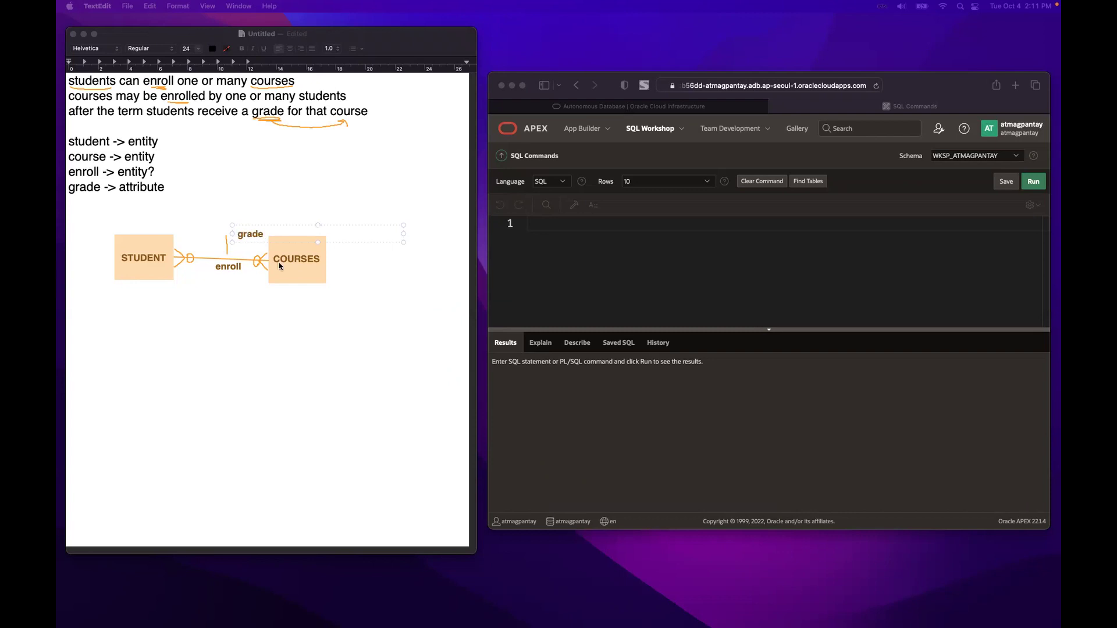